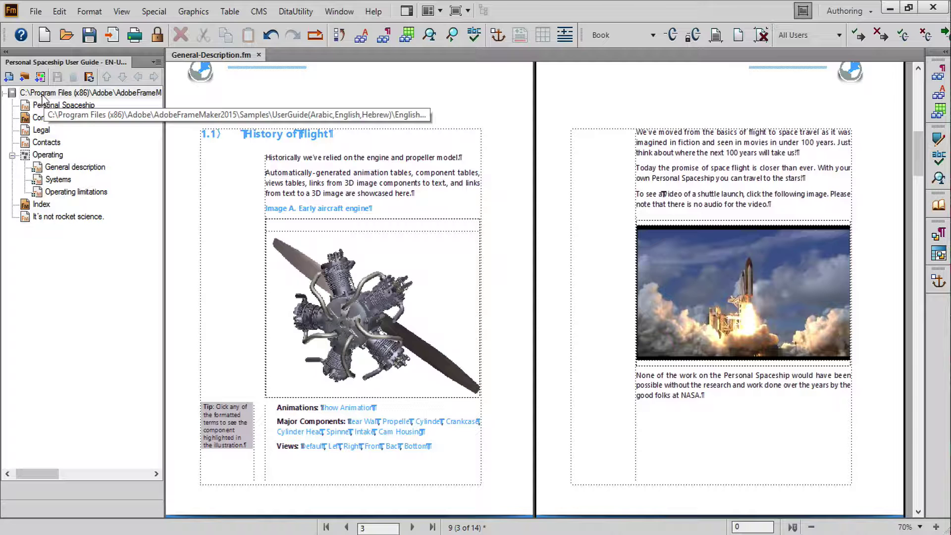
# - Check the full path of the English sample folder, then return to the FrameMaker document
pyautogui.hotkey('alt', 'Tab')
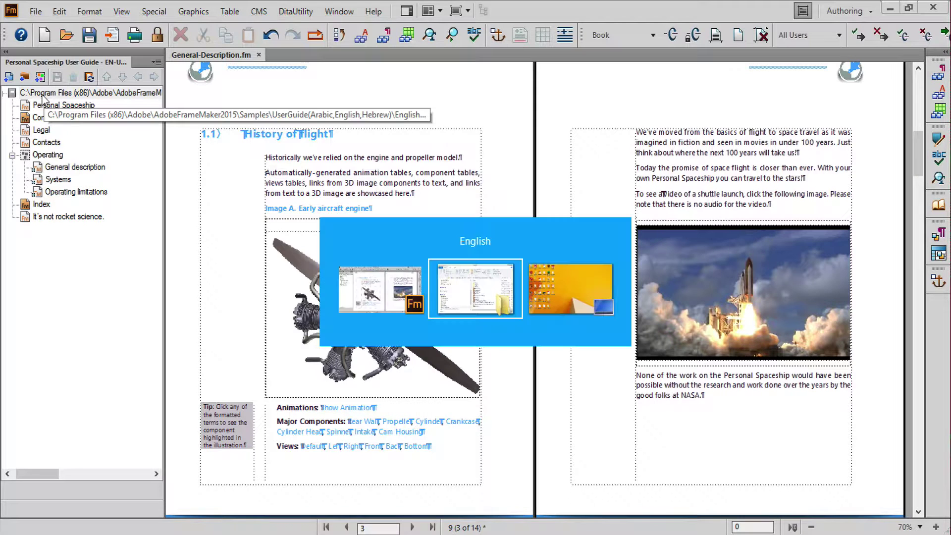
pyautogui.click(745, 188)
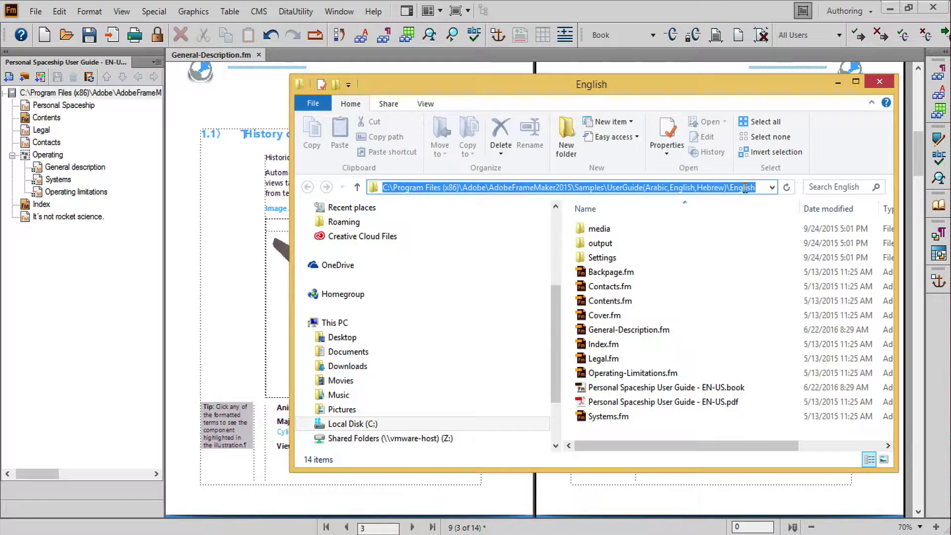
pyautogui.hotkey('alt', 'Tab')
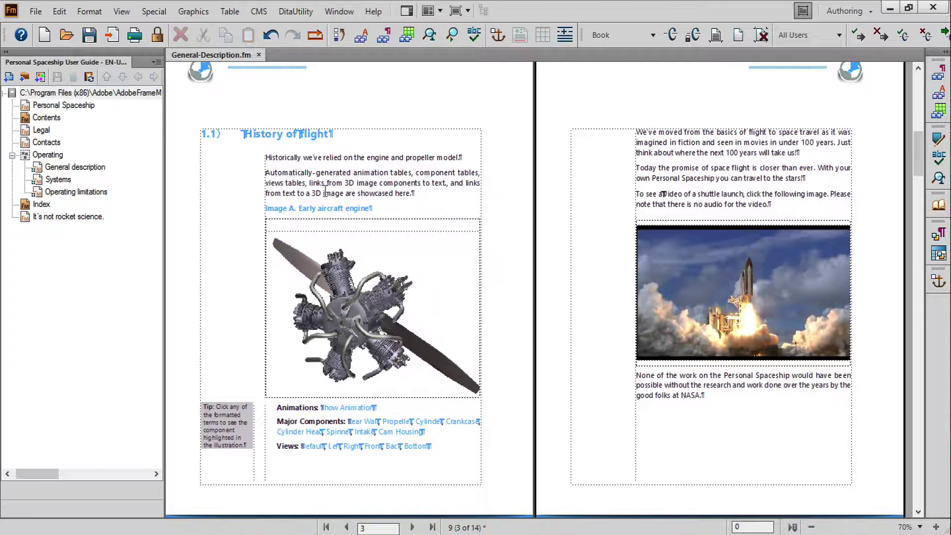
# - Select the shuttle launch and aircraft engine images, then page down to pages 8–9
pyautogui.click(756, 290)
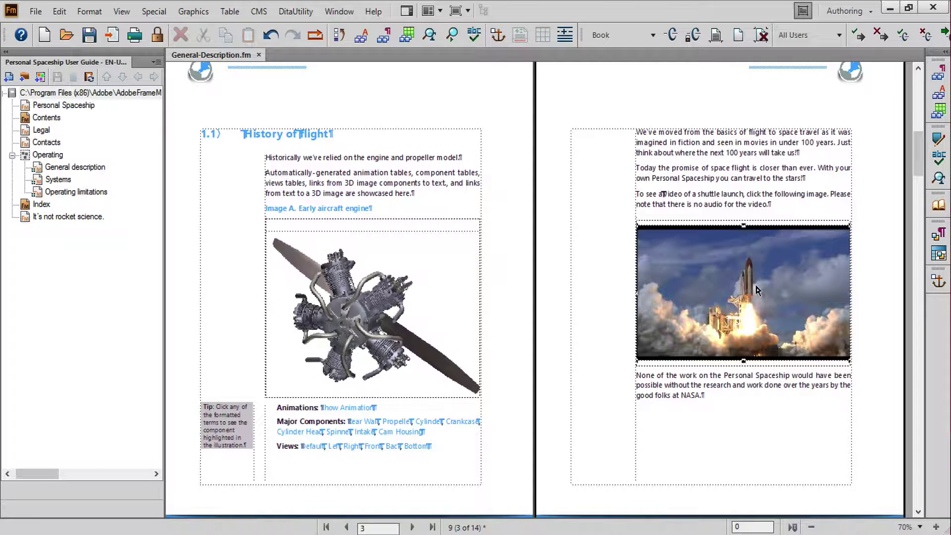
pyautogui.click(355, 312)
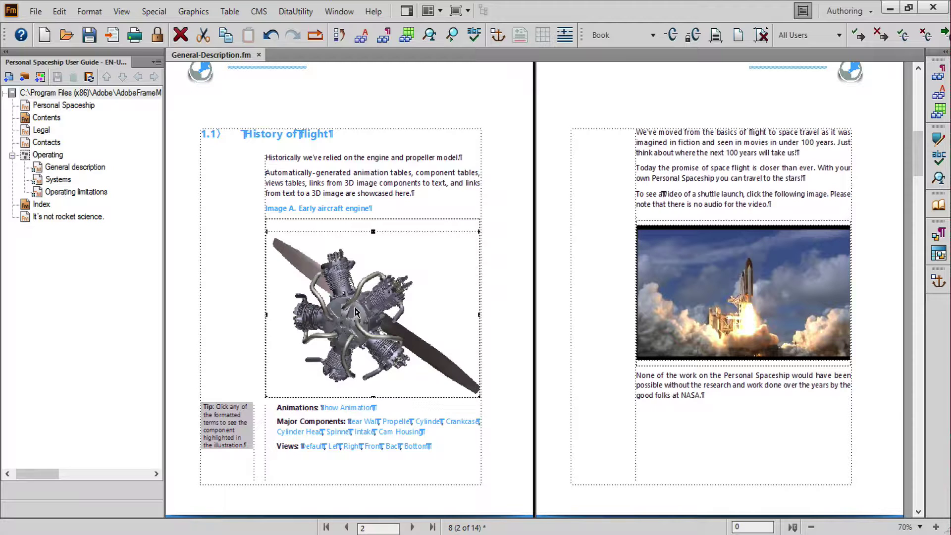
pyautogui.click(919, 374)
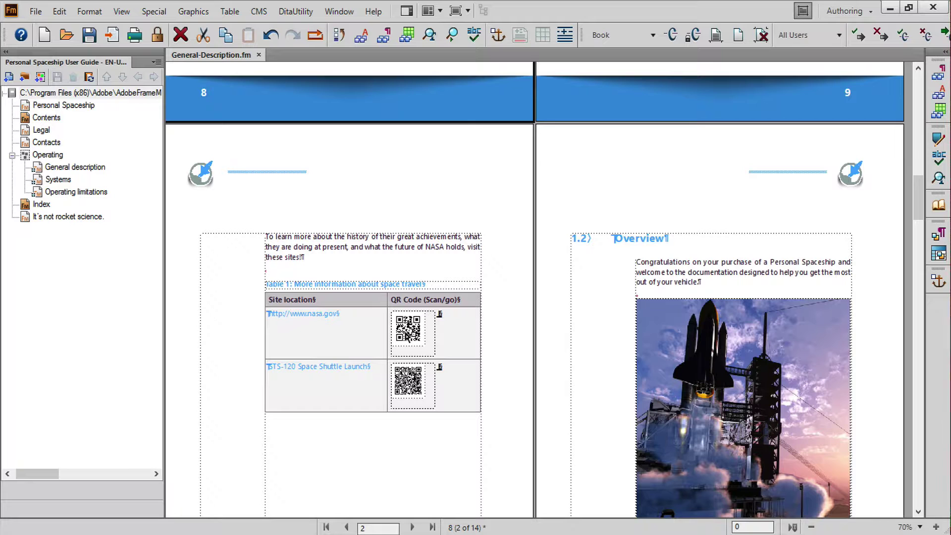
# - Turn off 'Rely on system fonts only' in the Adobe PDF printer properties and confirm Print Setup
pyautogui.click(36, 11)
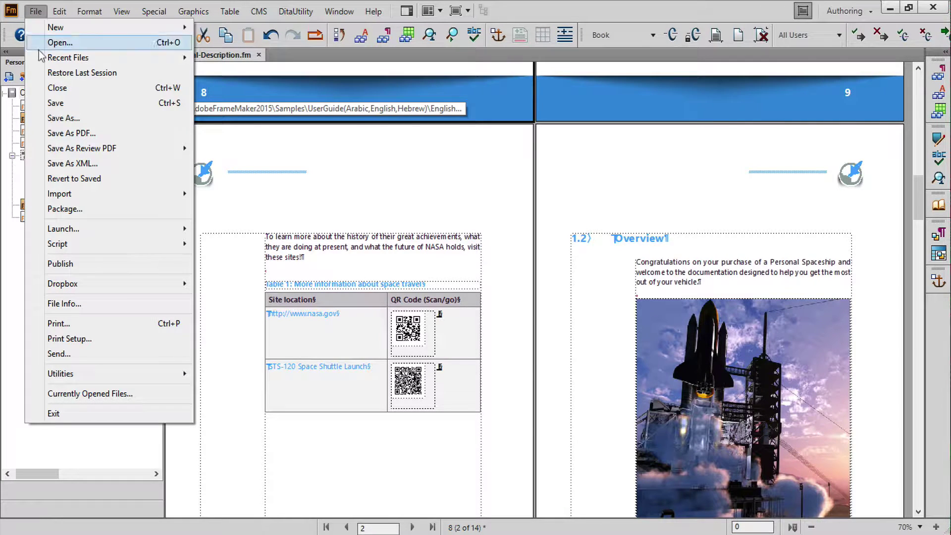
pyautogui.click(56, 340)
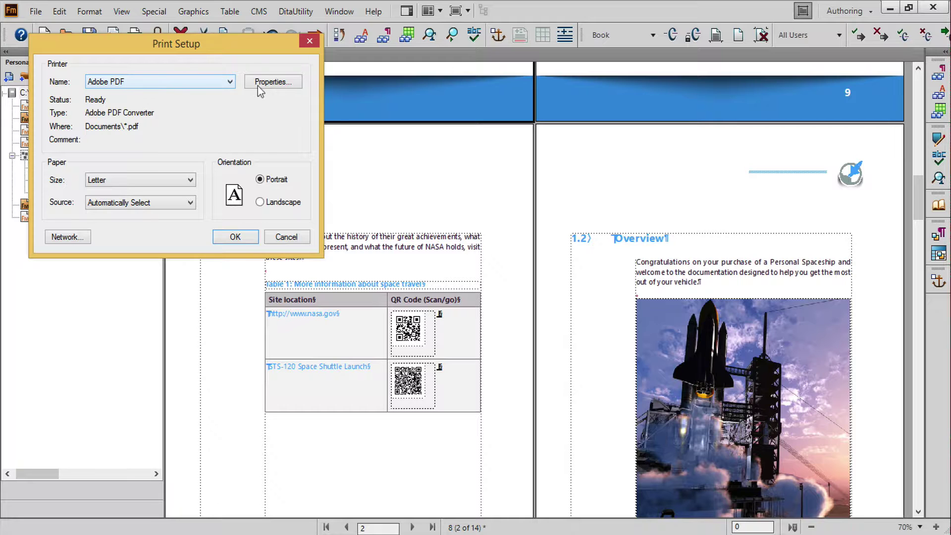
pyautogui.click(278, 85)
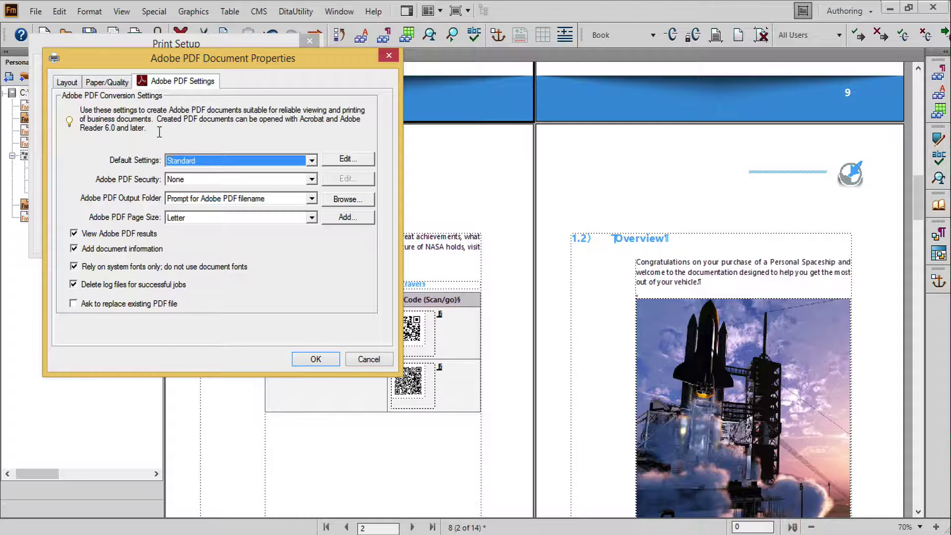
pyautogui.click(74, 267)
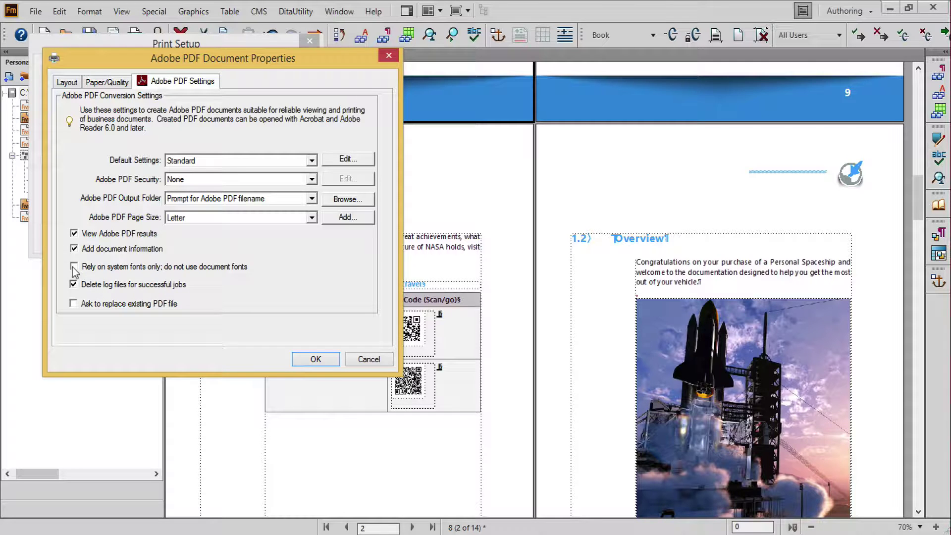
pyautogui.click(313, 360)
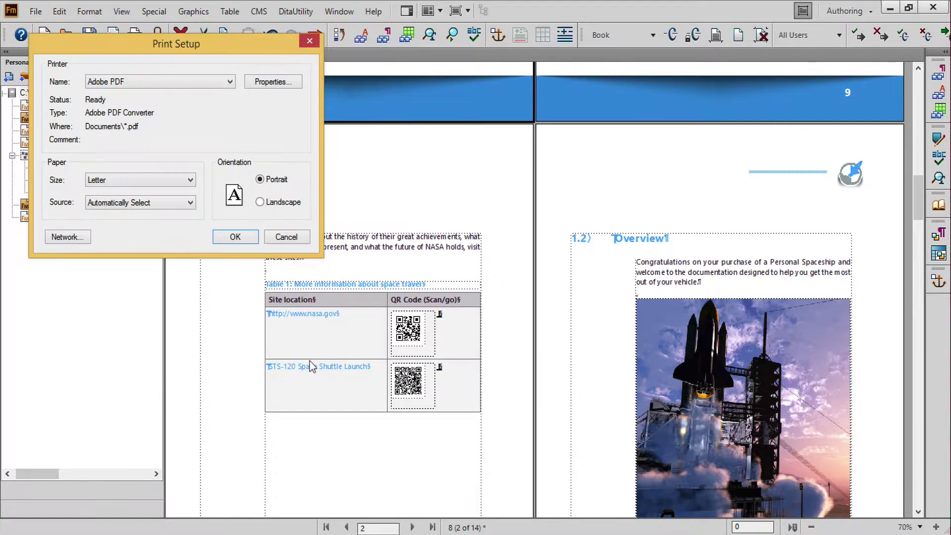
pyautogui.click(237, 240)
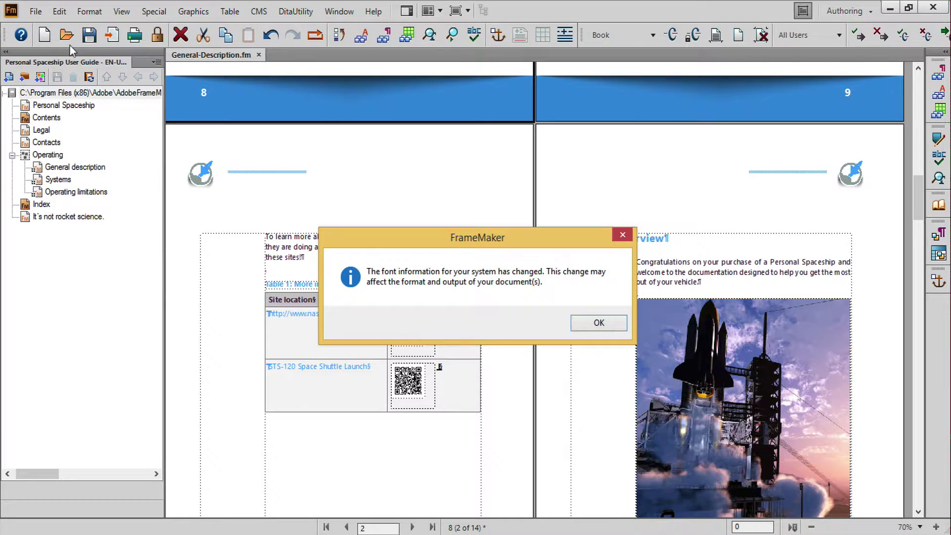
# - Dismiss the font message and save General-Description.pdf to the Desktop, centring the PDF Setup dialog
pyautogui.click(585, 323)
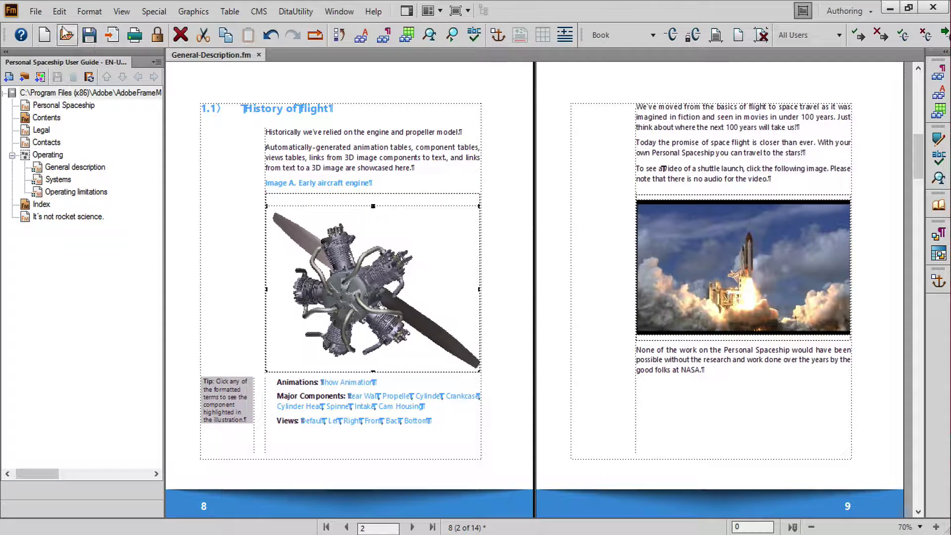
pyautogui.click(36, 12)
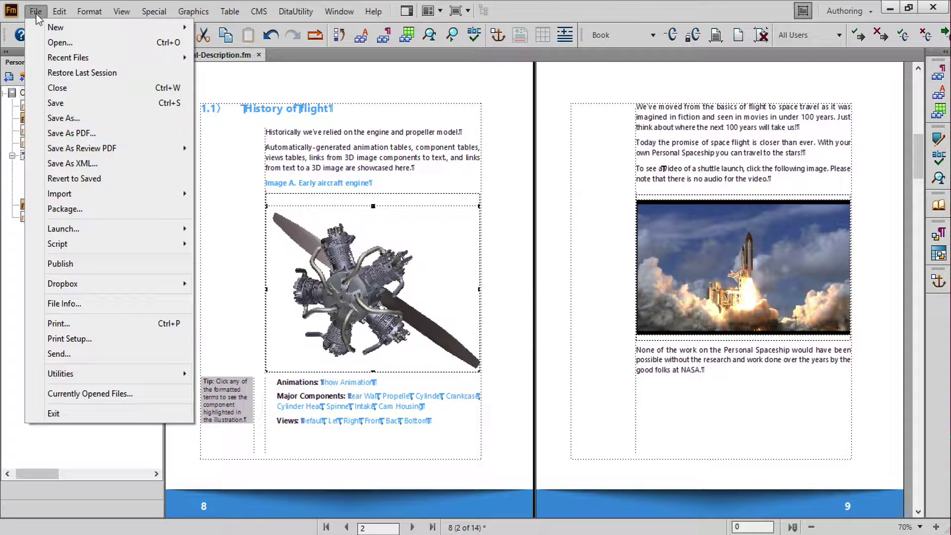
pyautogui.click(81, 134)
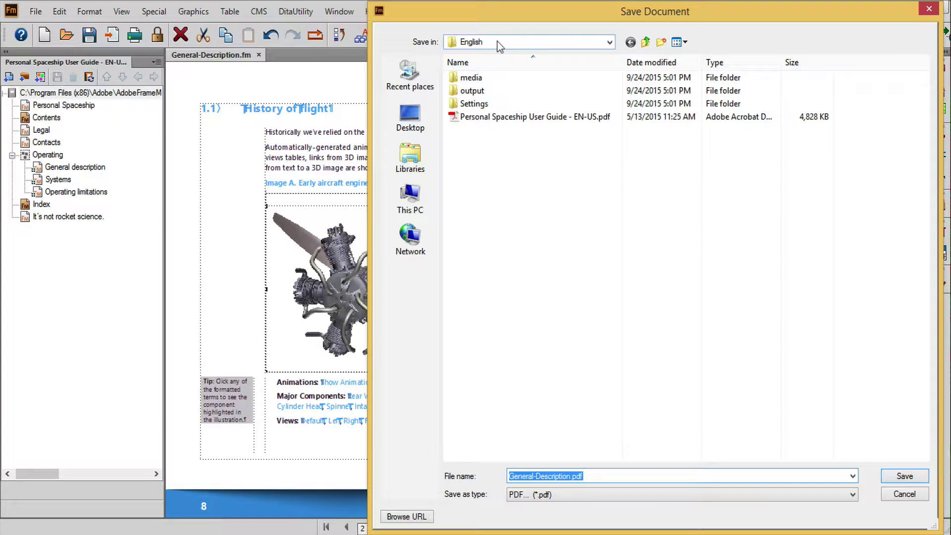
pyautogui.click(411, 123)
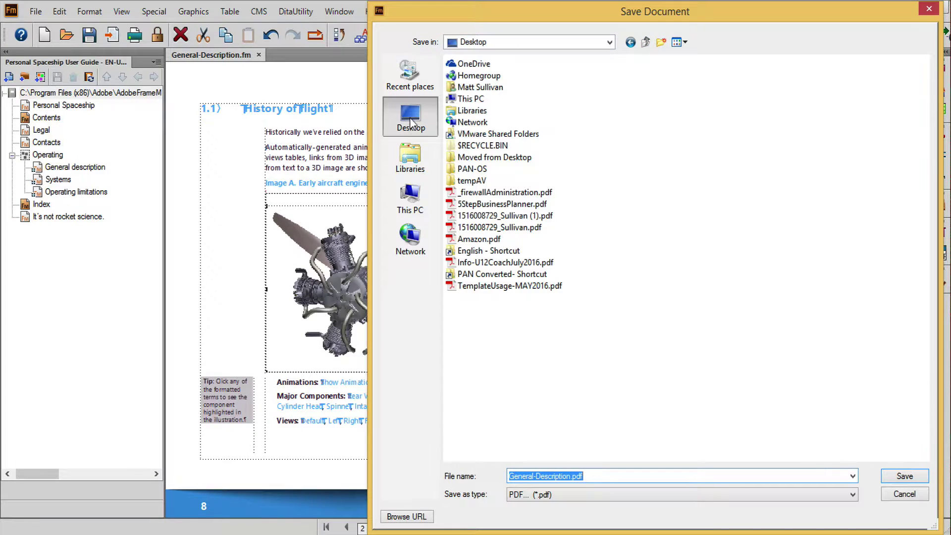
pyautogui.click(911, 475)
pyautogui.moveTo(843, 239); pyautogui.dragTo(488, 96)
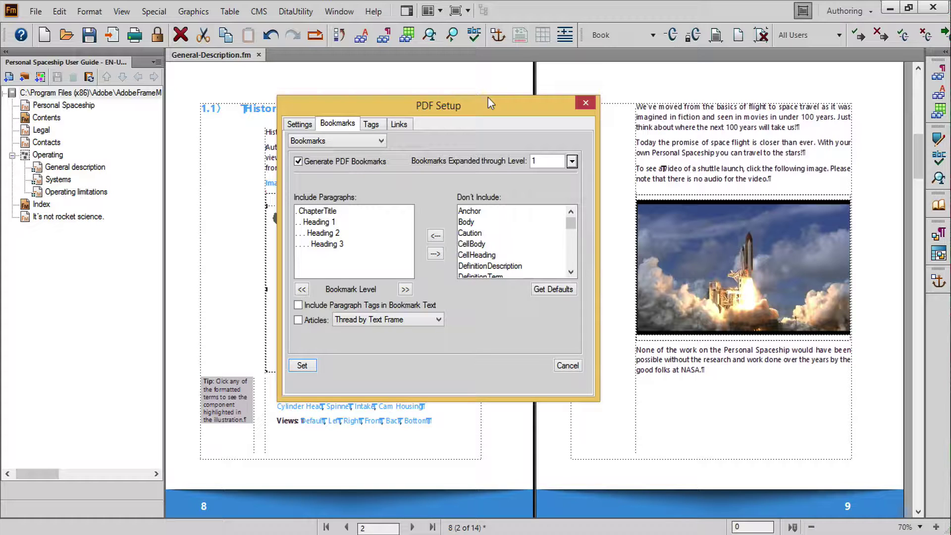
# - Enable View Generated PDF in Acrobat and CMYK colour output, then go back to the Bookmarks settings
pyautogui.click(305, 123)
pyautogui.click(299, 196)
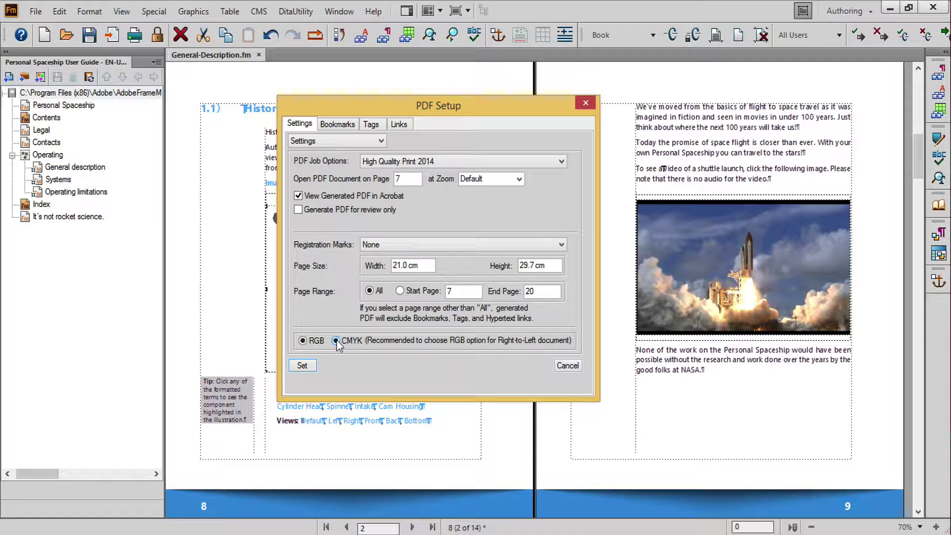
pyautogui.click(336, 341)
pyautogui.click(338, 124)
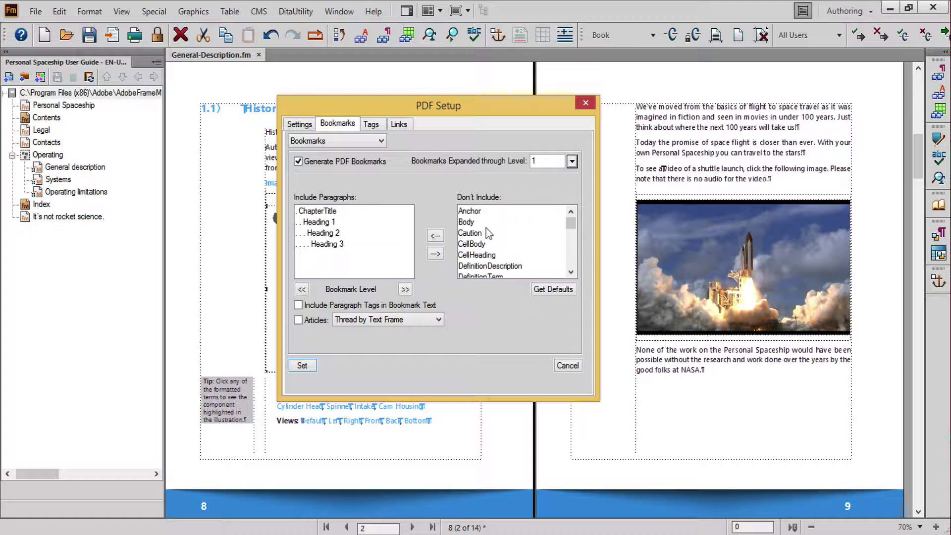
# - Include every paragraph format as a PDF tag and enable Create Named Destinations for All Paragraphs
pyautogui.click(371, 124)
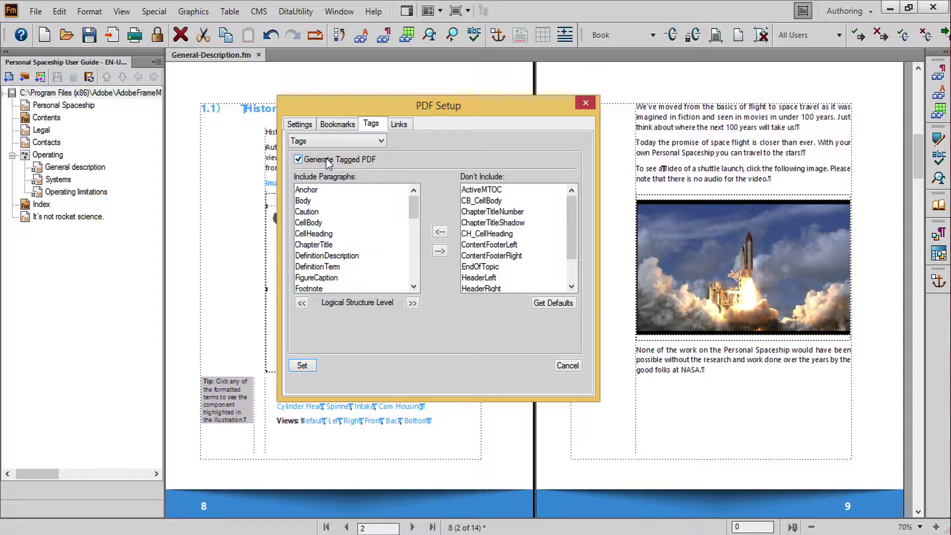
pyautogui.click(440, 233)
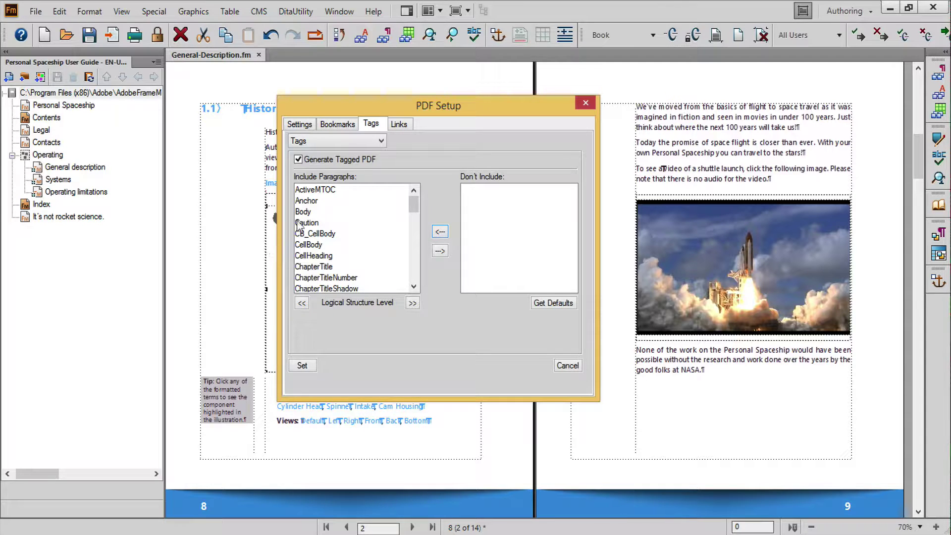
pyautogui.click(399, 124)
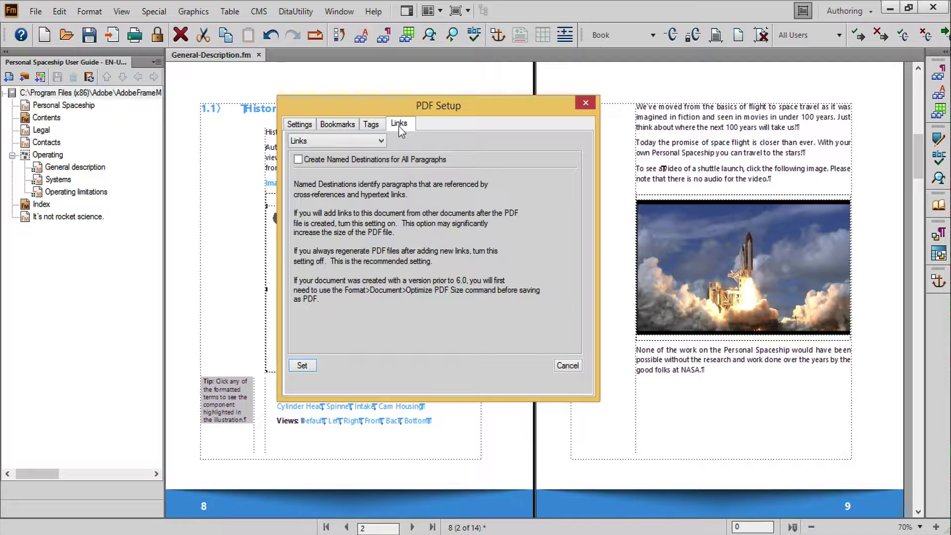
pyautogui.click(298, 159)
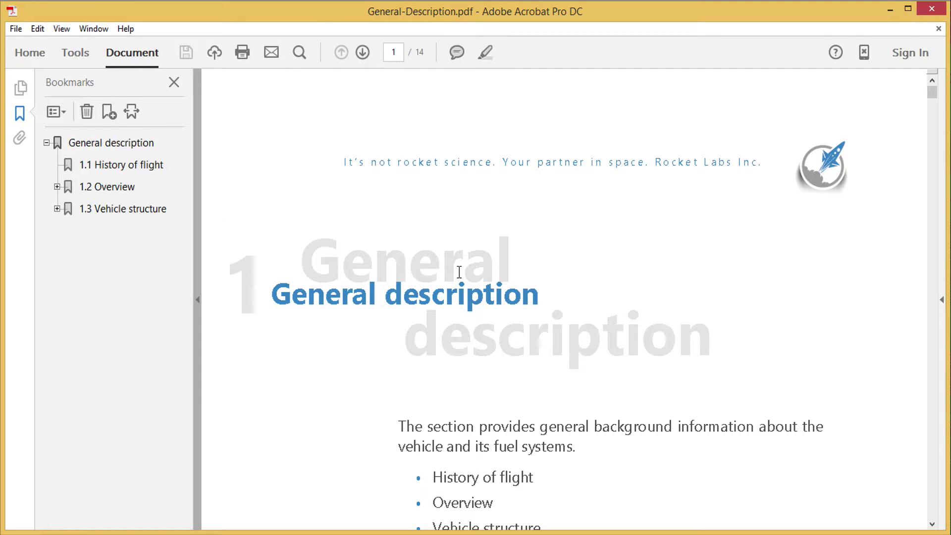
# - Follow the General description and 1.1 History of flight bookmarks, then play and pause the shuttle launch video
pyautogui.click(95, 149)
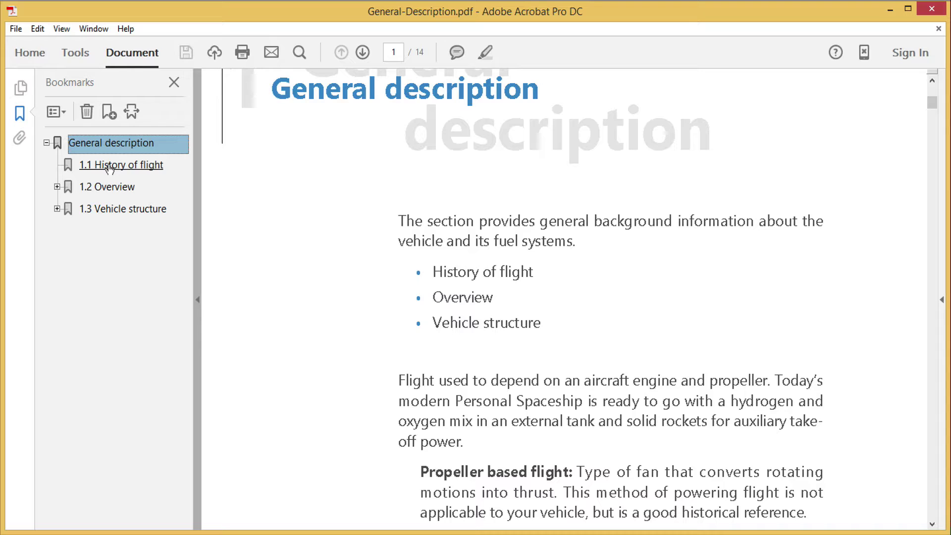
pyautogui.click(110, 167)
pyautogui.scroll(-10, 935, 359)
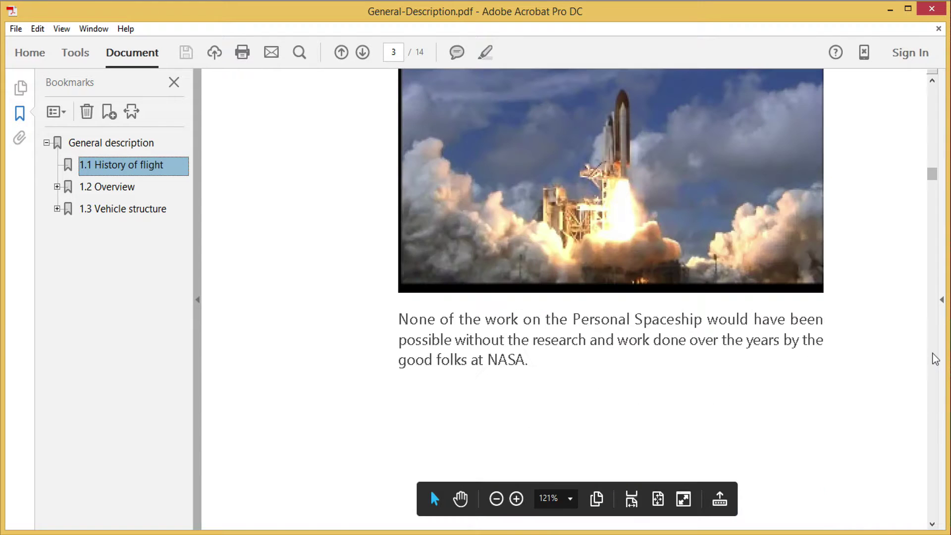
pyautogui.scroll(2, 592, 178)
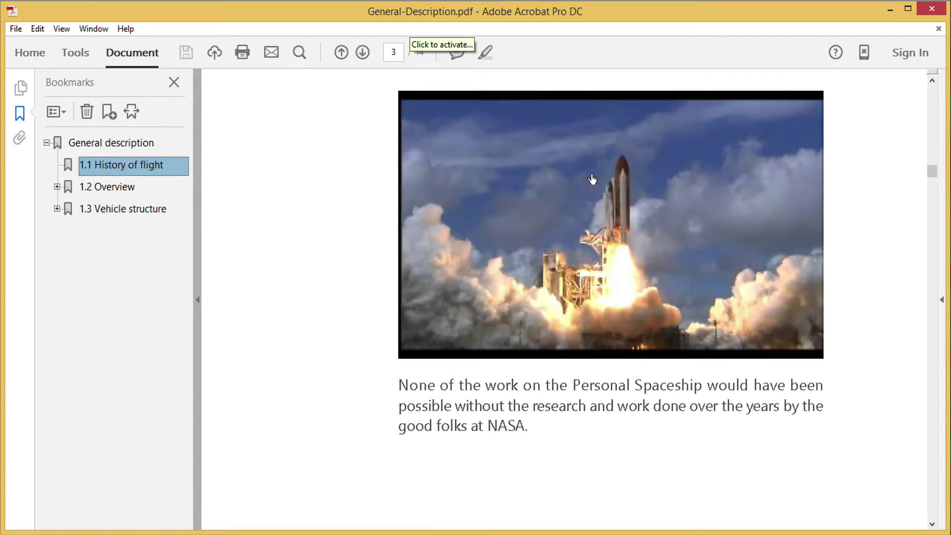
pyautogui.click(599, 241)
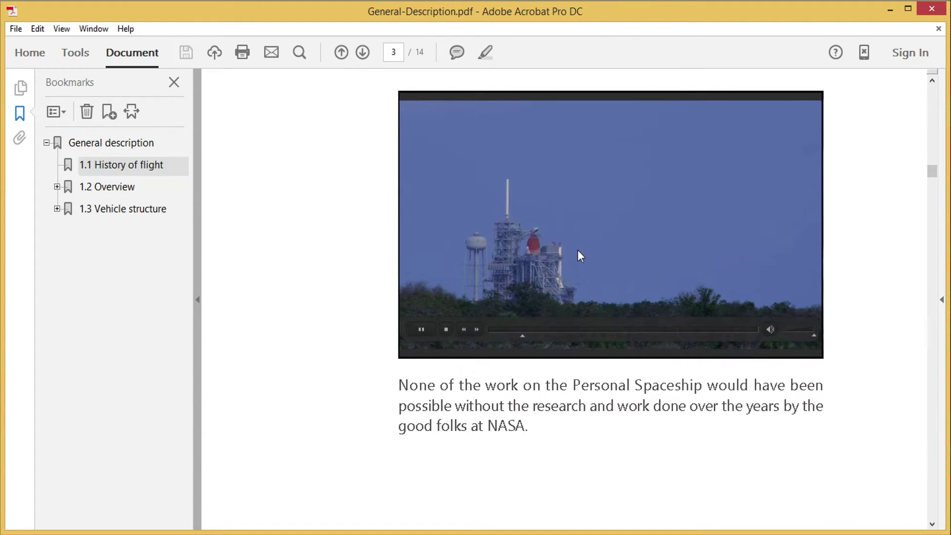
pyautogui.click(448, 327)
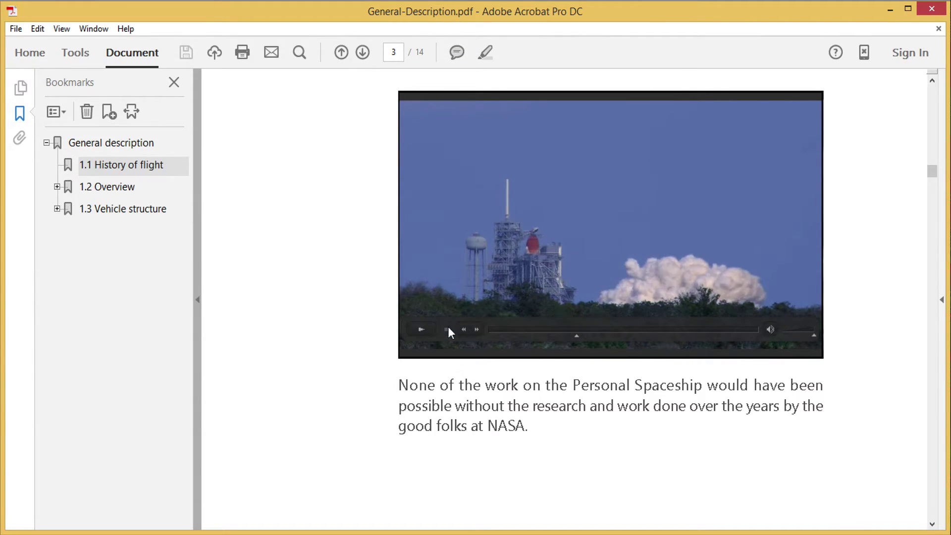